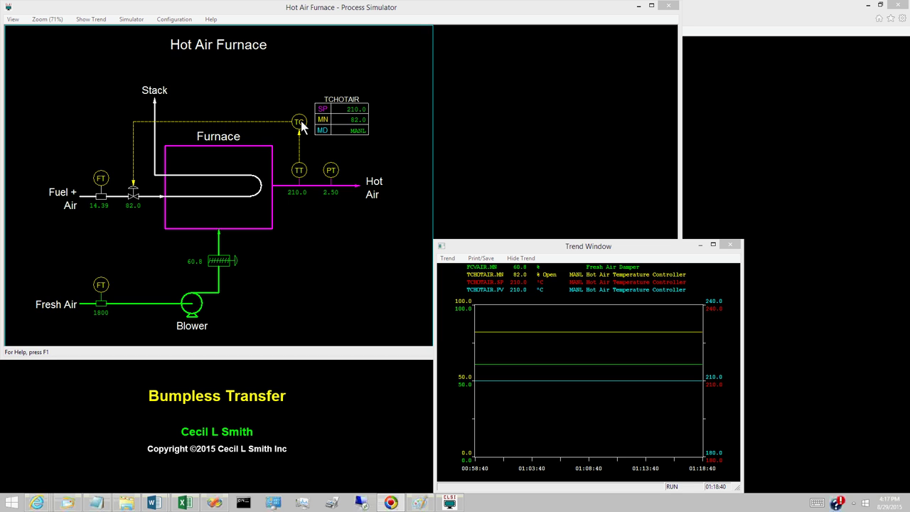
# Restore BumplessTransfer.png in Paint to view the equations and 78.7% open example.
pyautogui.click(421, 504)
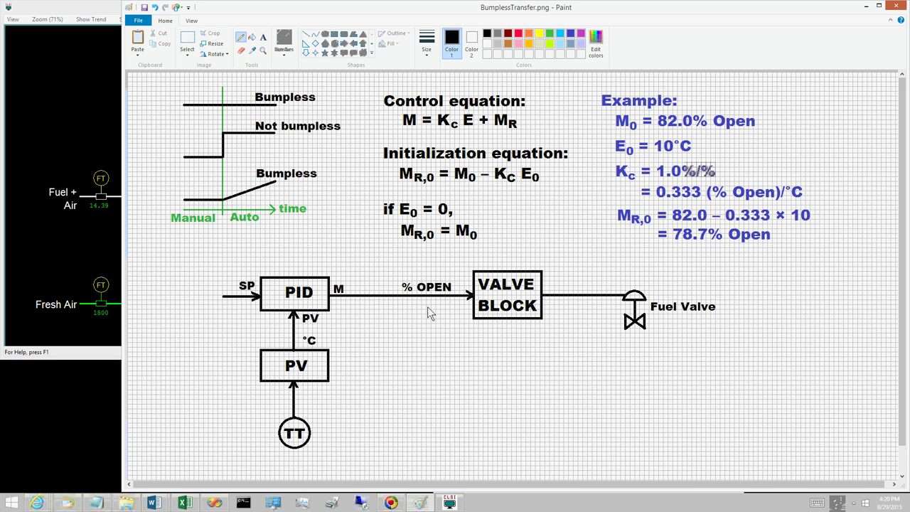
# Show TCHOTAIR's tuning parameters: gain 1.00 %/%, reset 1.50 minutes, zero derivative.
pyautogui.click(420, 503)
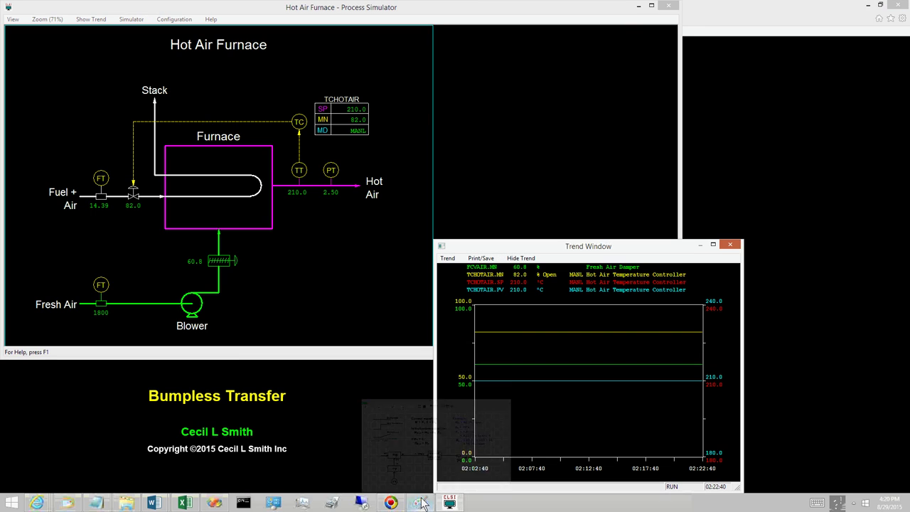
pyautogui.click(300, 124)
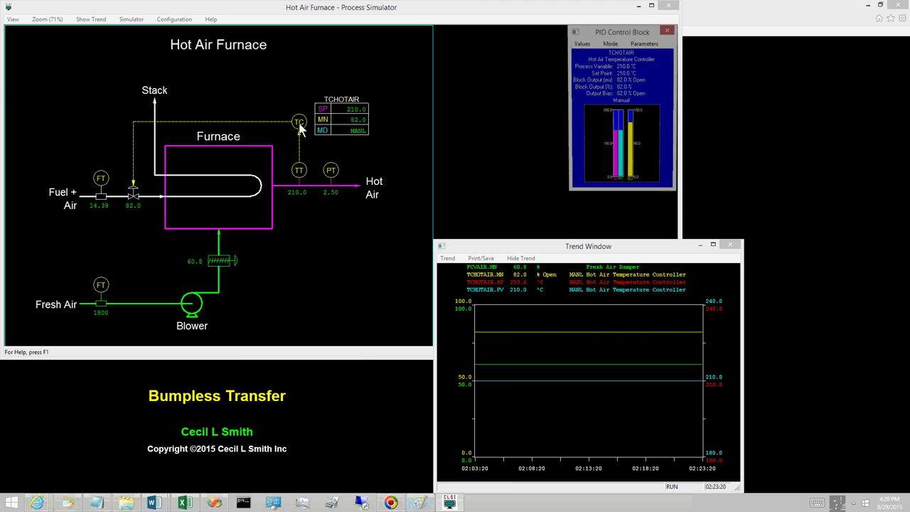
pyautogui.click(633, 46)
pyautogui.click(616, 61)
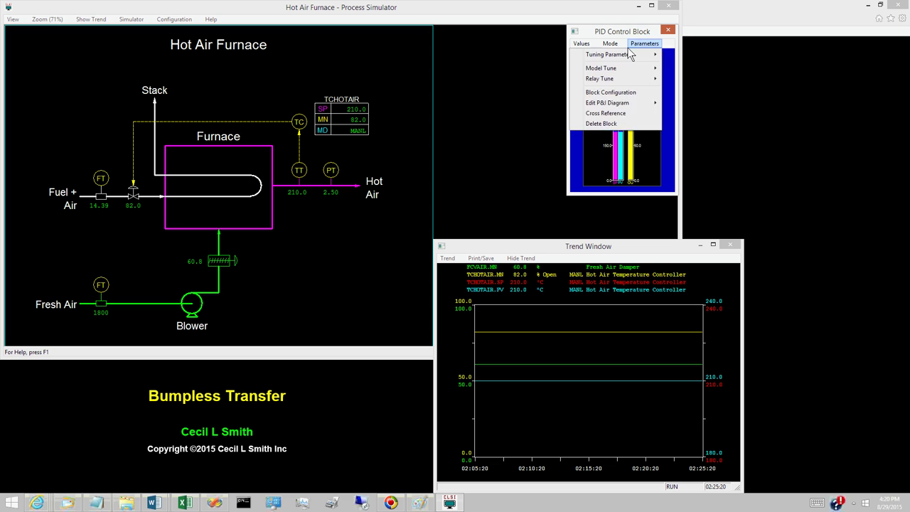
pyautogui.click(640, 45)
pyautogui.moveTo(609, 54)
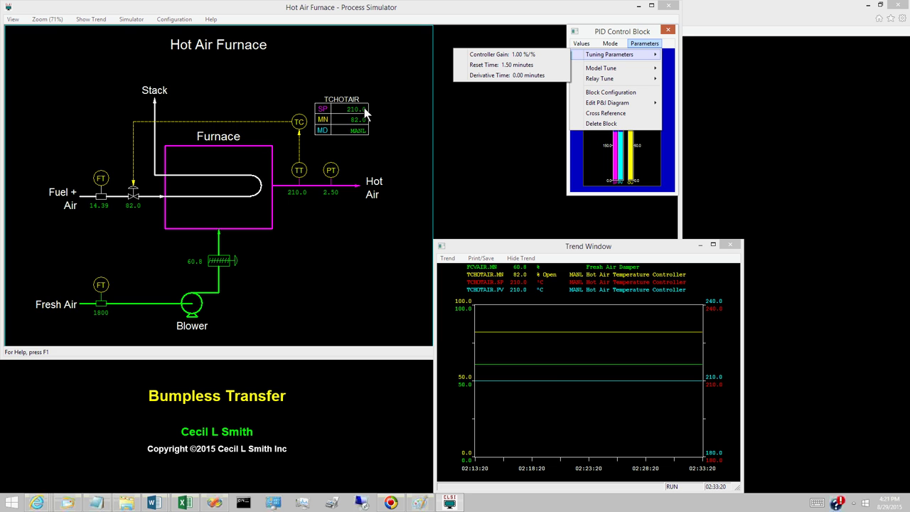
# Restore BumplessTransfer.png in Paint showing the 78.7% open output bias example.
pyautogui.click(414, 503)
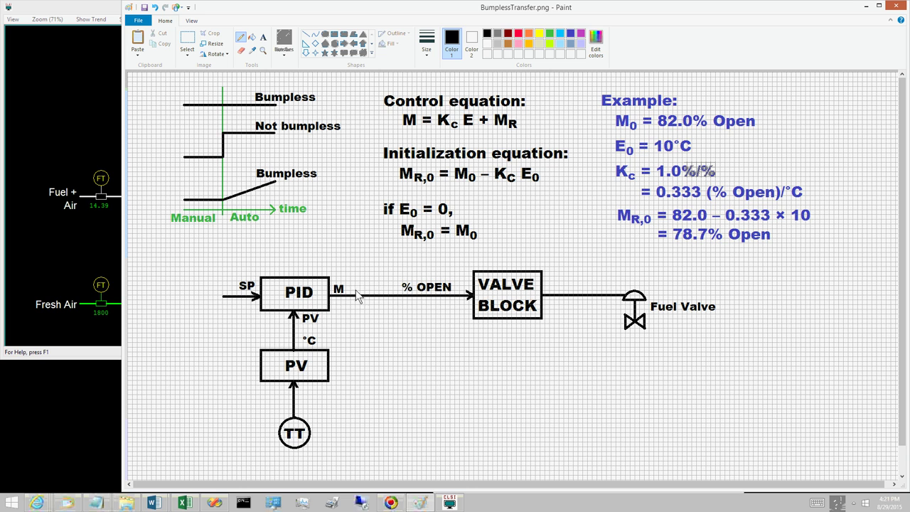
pyautogui.click(418, 505)
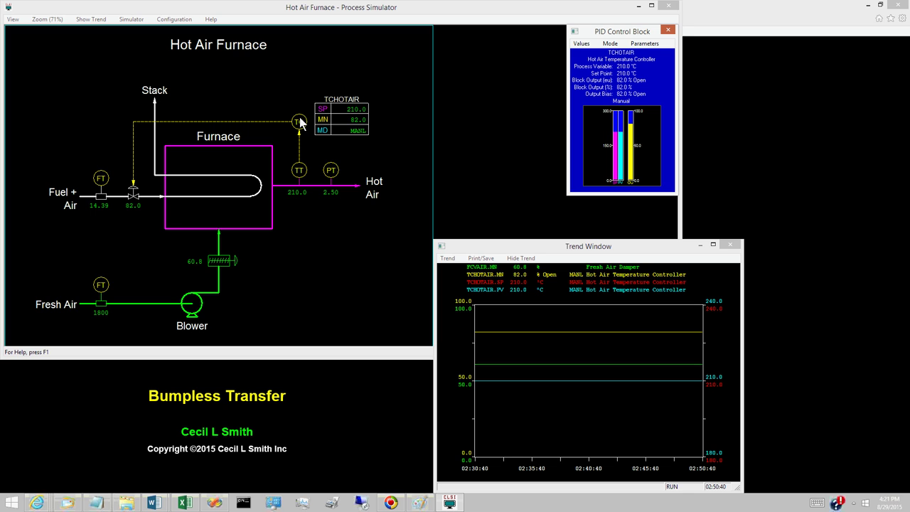
# Enter 220 as the TCHOTAIR set point, recalculating output bias to 78.7% open.
pyautogui.click(354, 113)
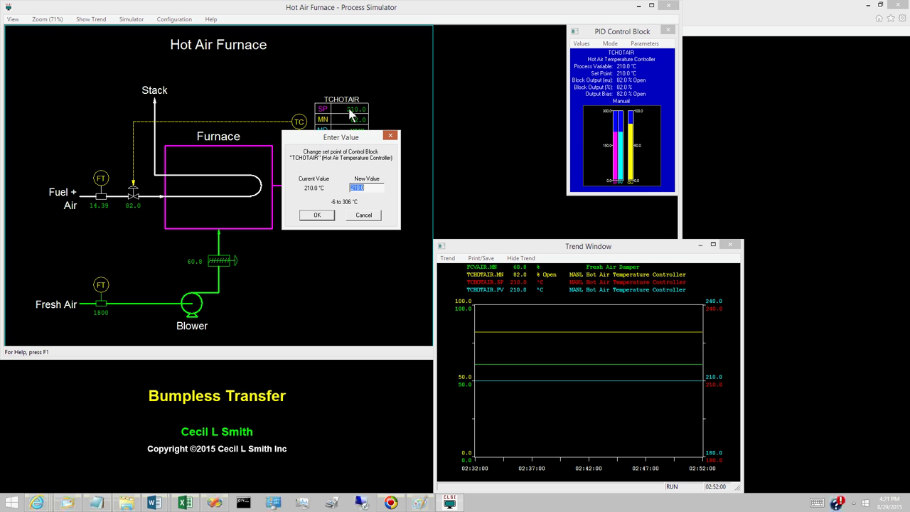
pyautogui.write('220')
pyautogui.press('Return')
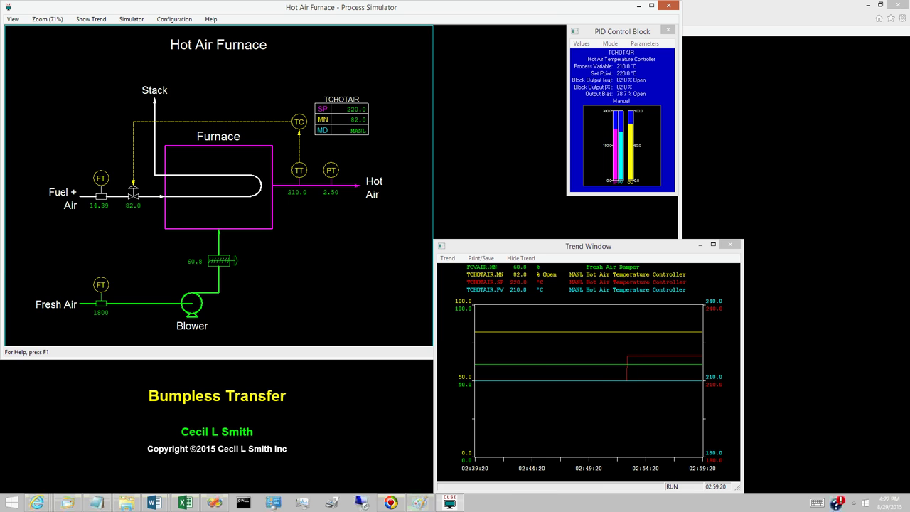
# Restore BumplessTransfer.png to compare its 78.7% open example with the simulator.
pyautogui.click(420, 504)
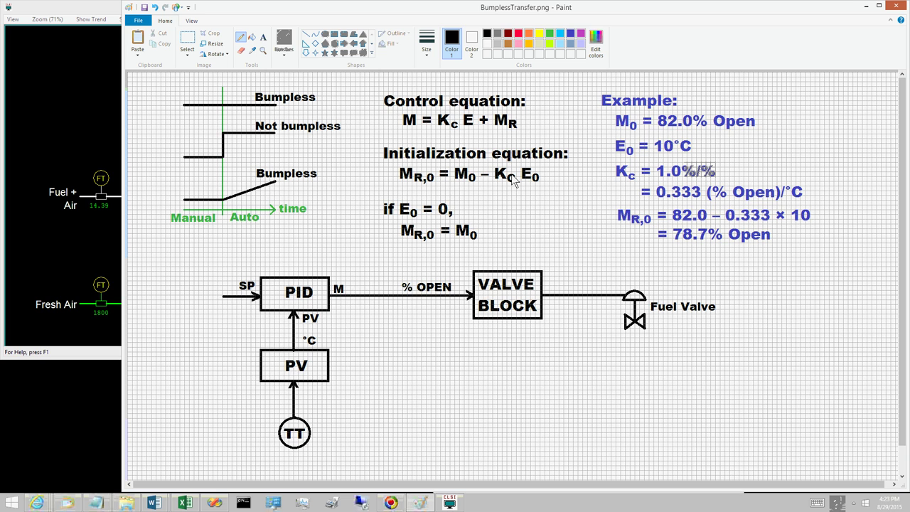
# Back in the simulator, set the fresh air damper opening to 65%.
pyautogui.click(430, 503)
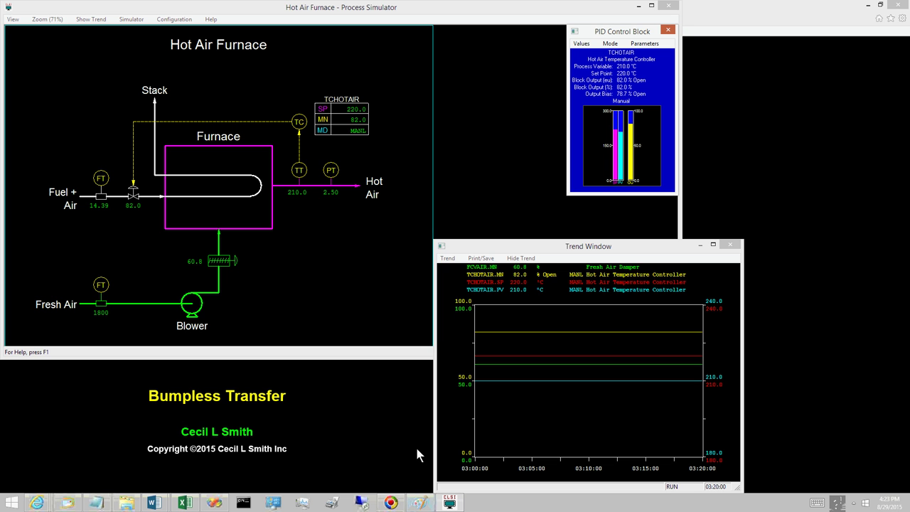
pyautogui.click(196, 261)
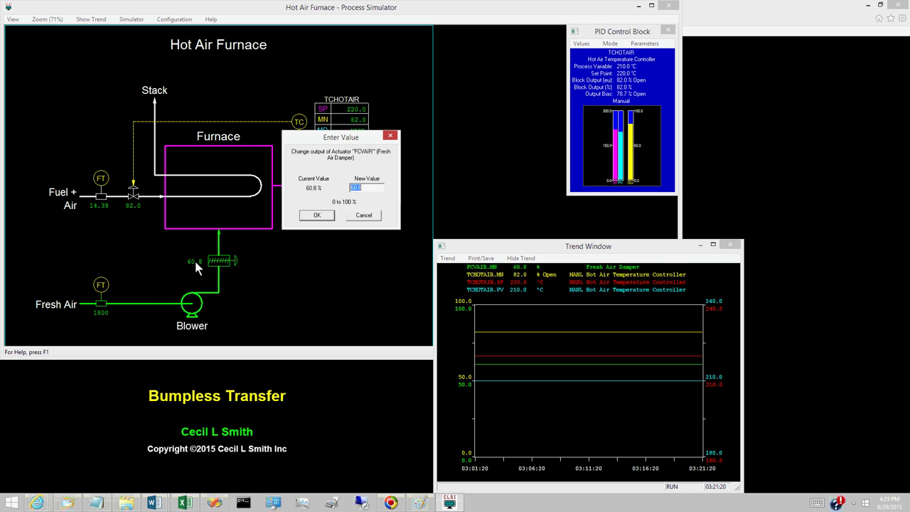
pyautogui.write('65')
pyautogui.press('Return')
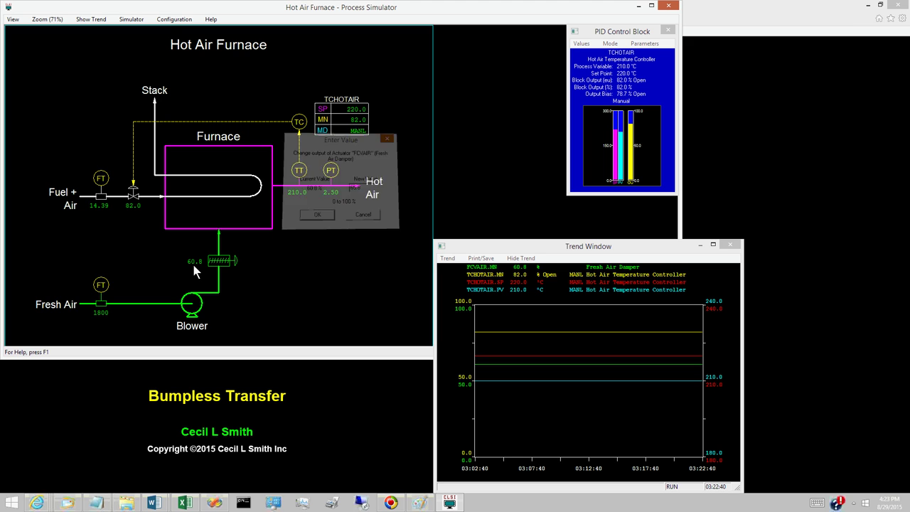